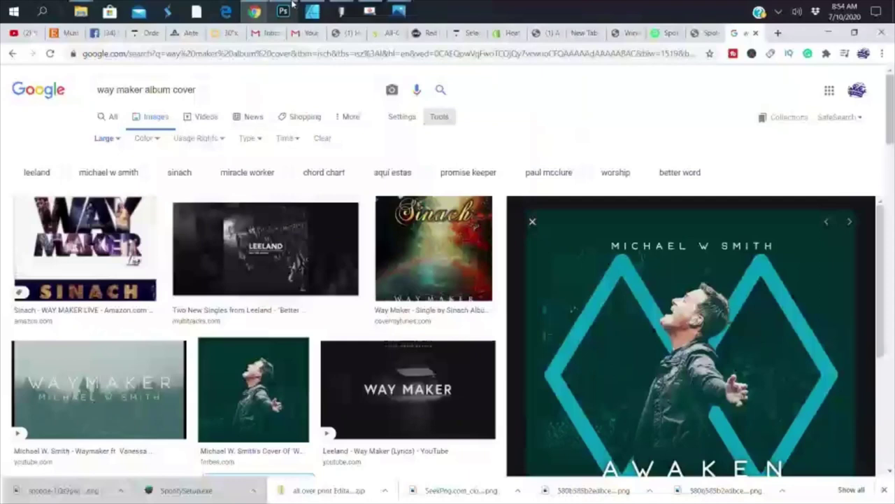
- Search Spotify for 'wayma', open Michael W. Smith's 2019 Waymaker single, and pause playback
{"action": "left_click", "coordinate": [668, 35]}
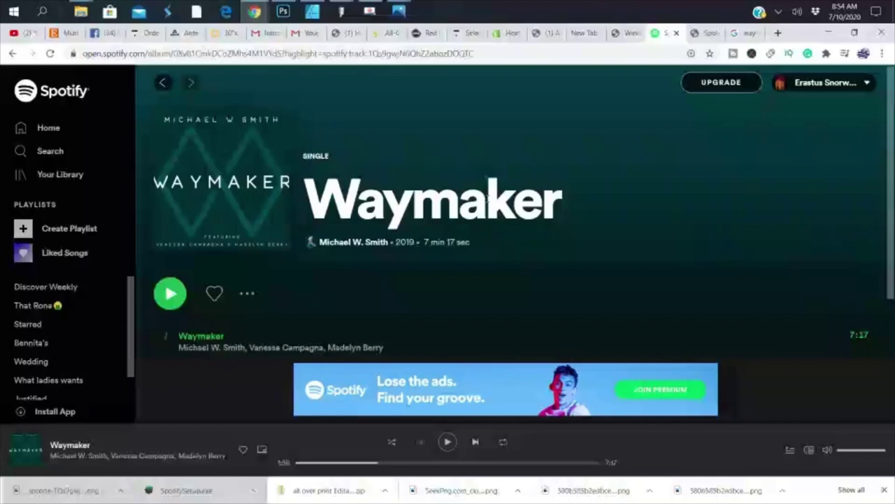
{"action": "left_click", "coordinate": [55, 160]}
{"action": "left_click", "coordinate": [268, 80]}
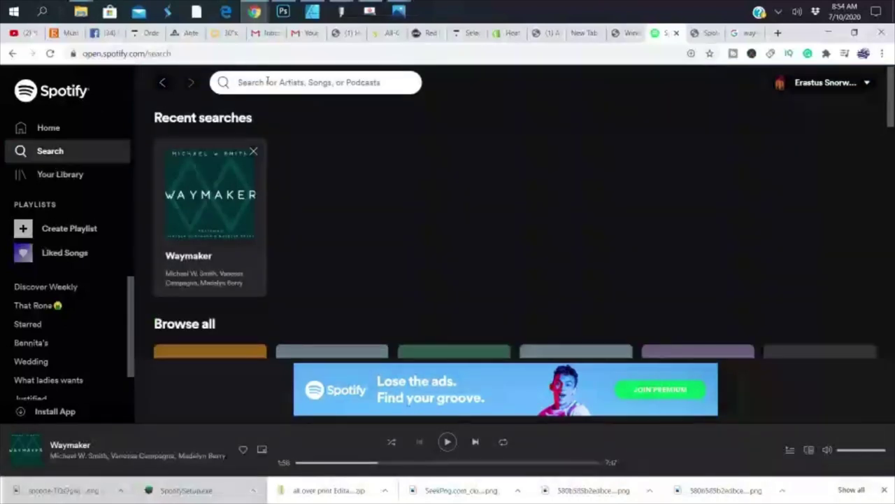
{"action": "type", "text": "wayma"}
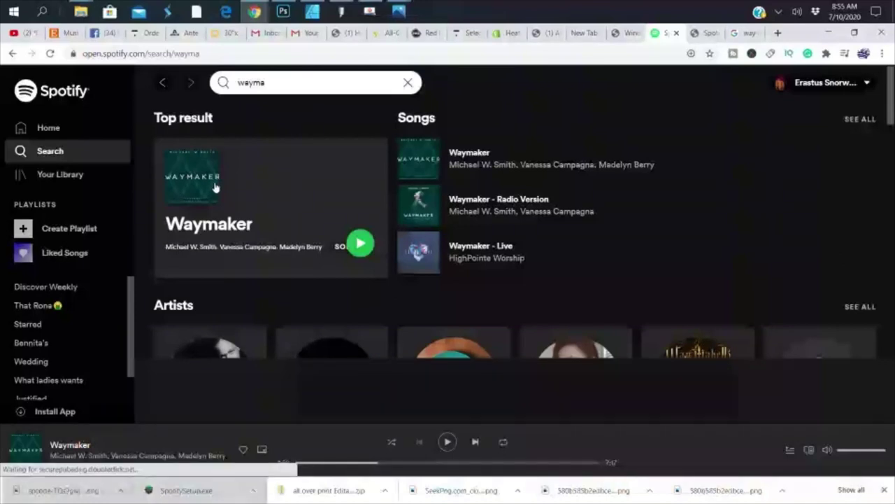
{"action": "left_click", "coordinate": [293, 198]}
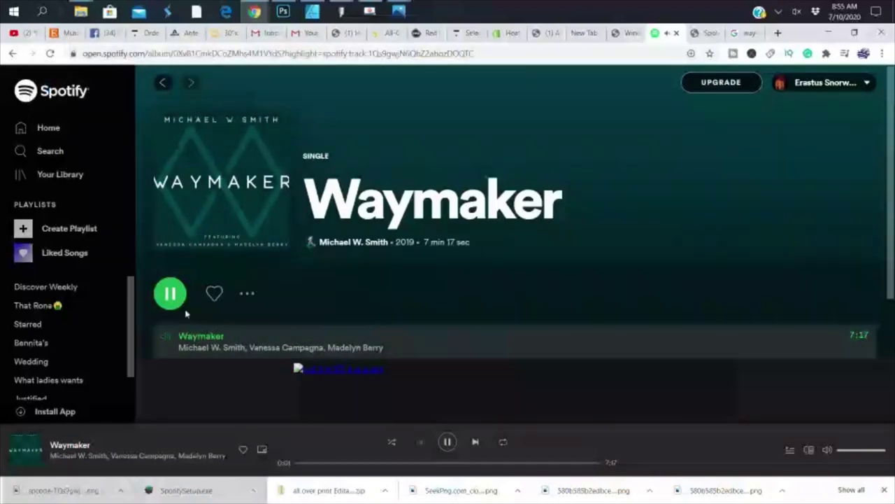
{"action": "left_click", "coordinate": [170, 294]}
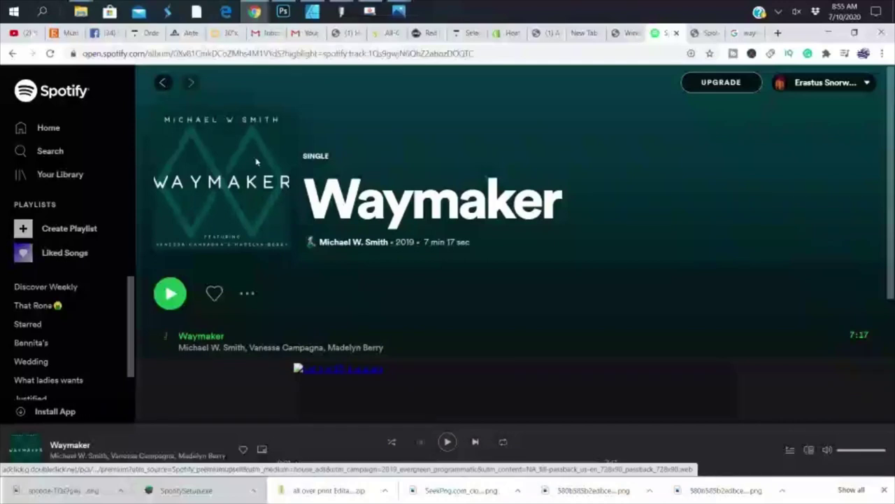
- Add the Etsy Music Player svg listing to the cart, making the cart total $2.16
{"action": "left_click", "coordinate": [70, 35]}
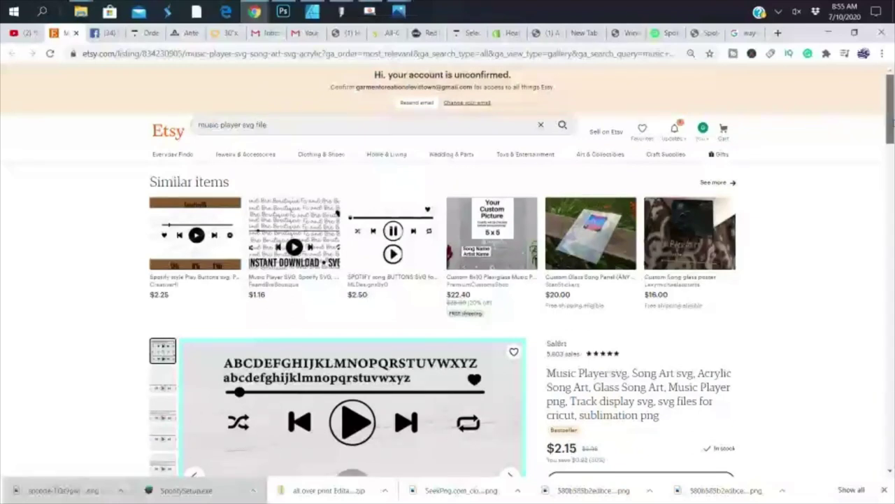
{"action": "scroll", "coordinate": [892, 123], "scroll_direction": "down", "scroll_amount": 2}
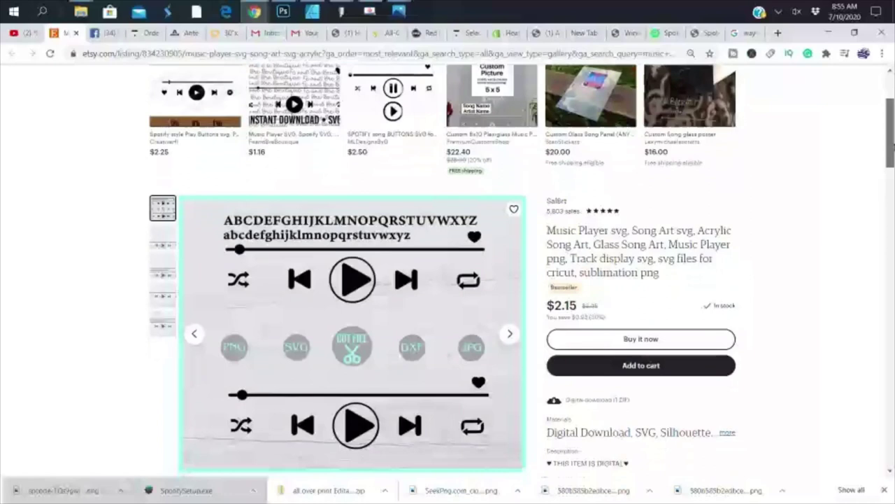
{"action": "scroll", "coordinate": [700, 169], "scroll_direction": "up", "scroll_amount": 2}
{"action": "scroll", "coordinate": [701, 168], "scroll_direction": "down", "scroll_amount": 1}
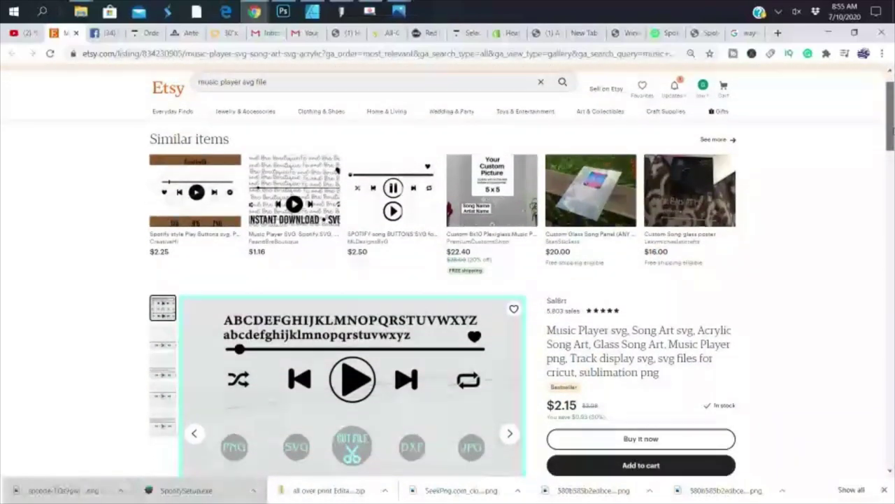
{"action": "scroll", "coordinate": [892, 160], "scroll_direction": "down", "scroll_amount": 3}
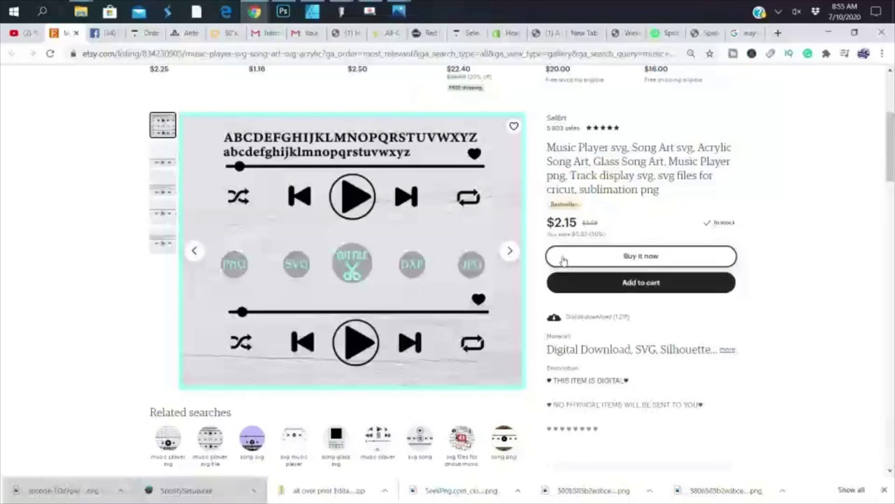
{"action": "left_click", "coordinate": [645, 289]}
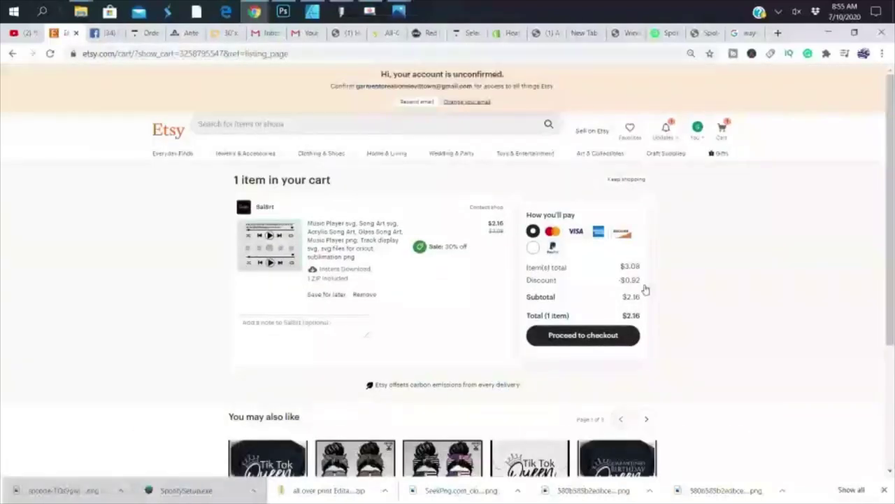
- Choose PayPal checkout and log in with the account password
{"action": "left_click", "coordinate": [533, 248]}
{"action": "left_click", "coordinate": [587, 335]}
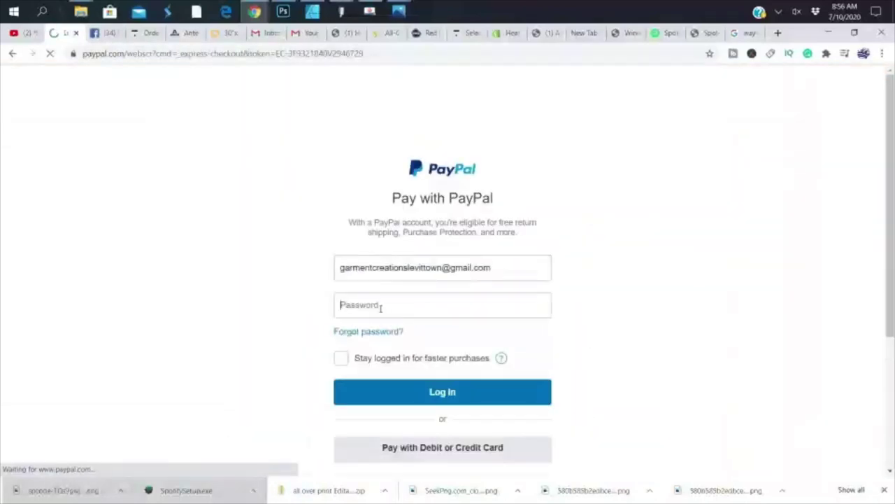
{"action": "type", "text": "••••••••"}
{"action": "key", "text": "Return"}
{"action": "type", "text": "••••••••"}
{"action": "key", "text": "Return"}
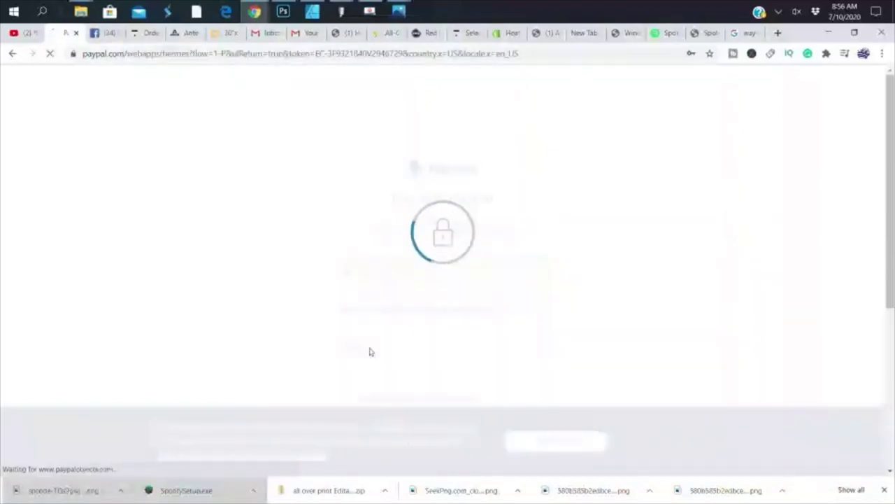
- Approve the $2.16 PayPal payment and place the Etsy order
{"action": "scroll", "coordinate": [868, 244], "scroll_direction": "down", "scroll_amount": 5}
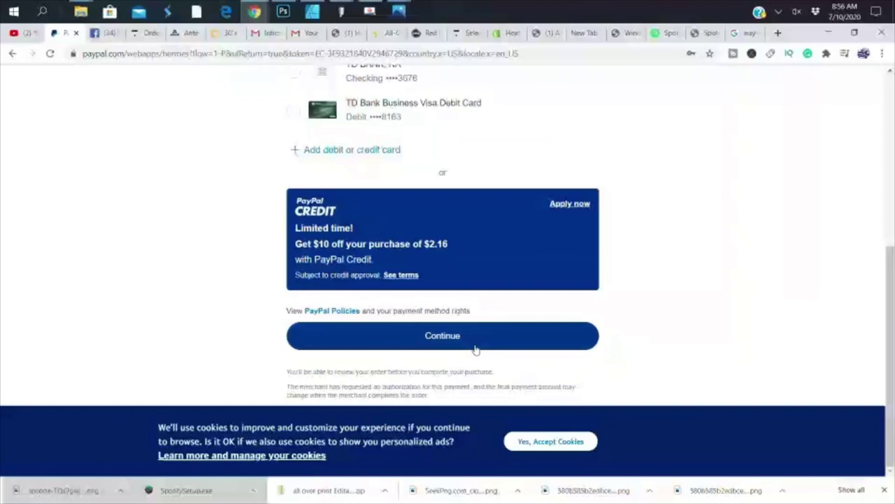
{"action": "left_click", "coordinate": [474, 344]}
{"action": "left_click", "coordinate": [560, 301]}
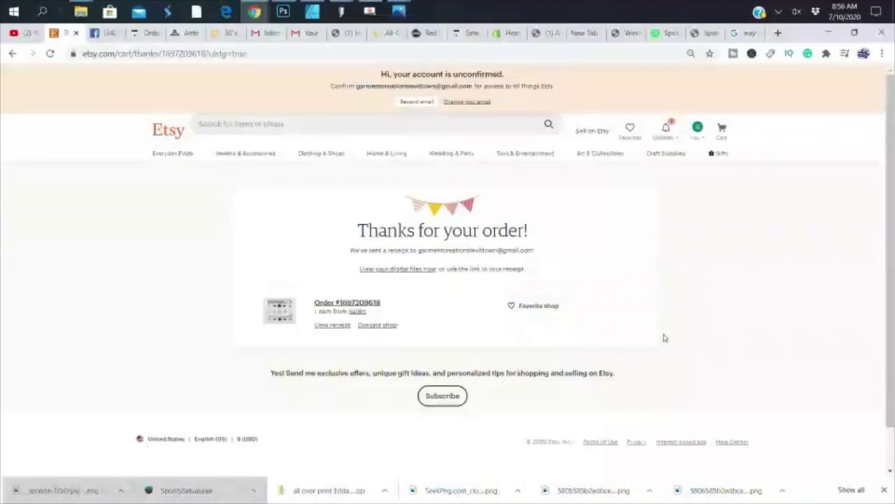
- Download musicplayer.zip (1.04 MB) from the order's digital files and show it in Downloads
{"action": "left_click", "coordinate": [389, 271]}
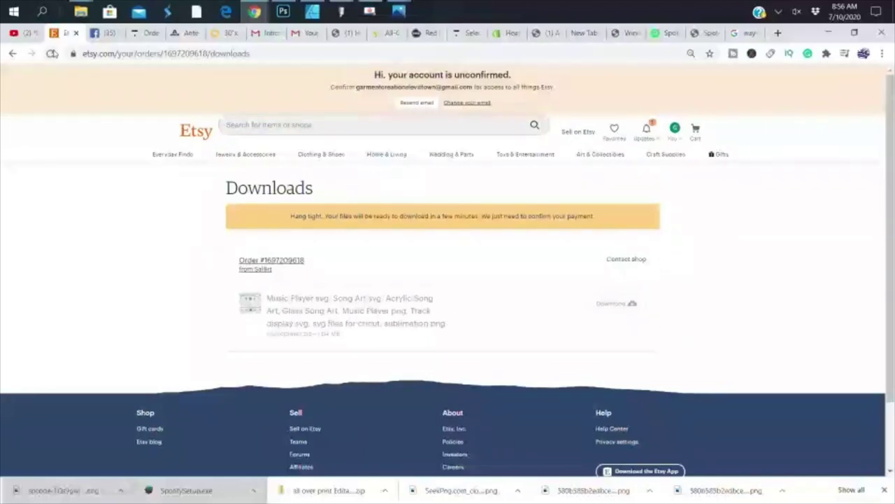
{"action": "left_click", "coordinate": [50, 54]}
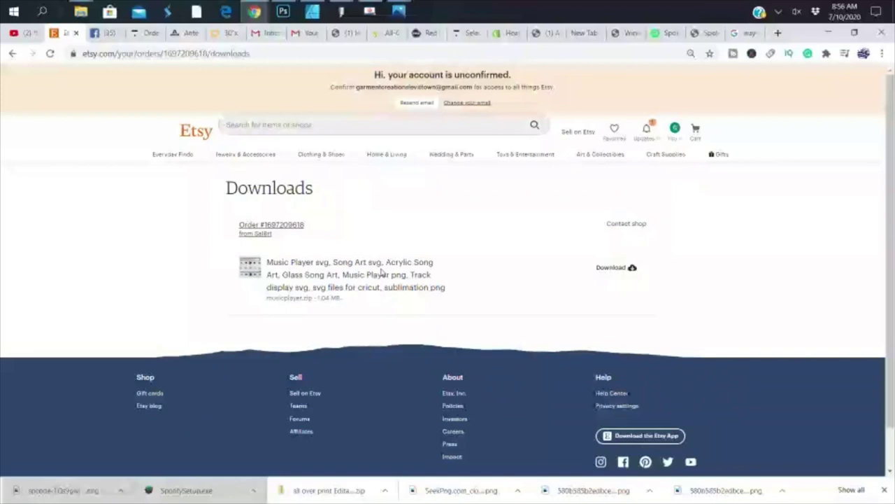
{"action": "left_click", "coordinate": [615, 273]}
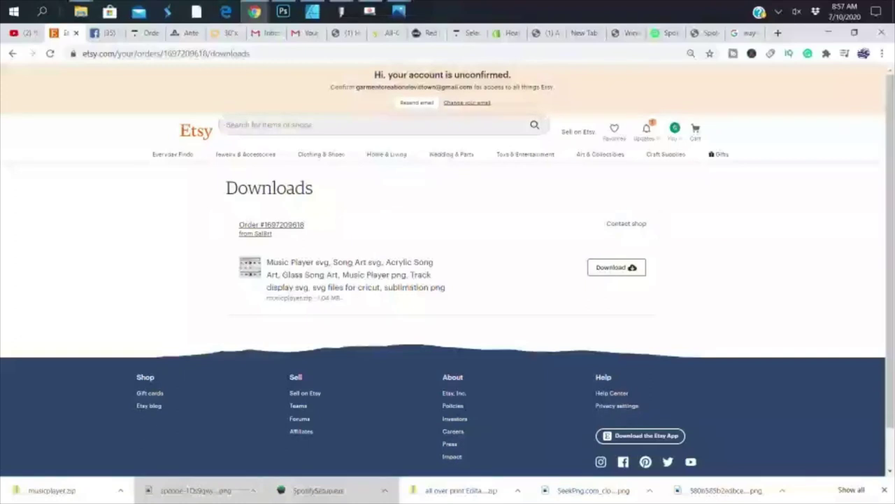
{"action": "left_click", "coordinate": [121, 491]}
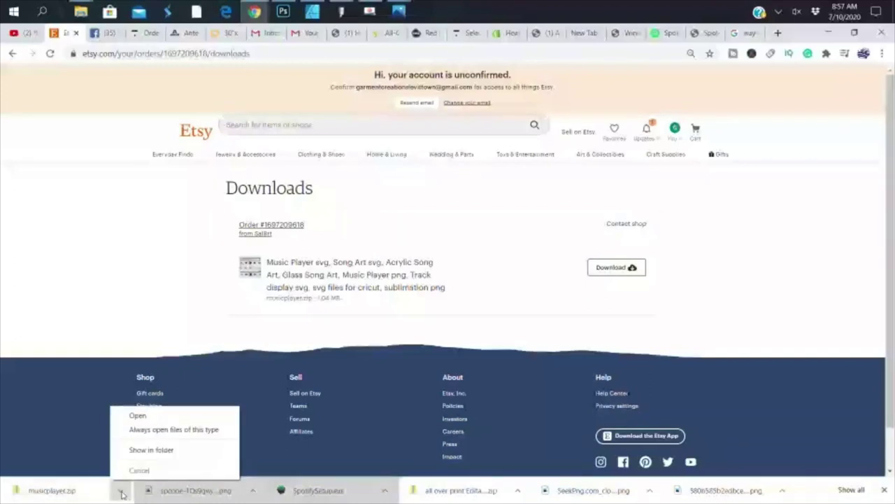
{"action": "left_click", "coordinate": [151, 450]}
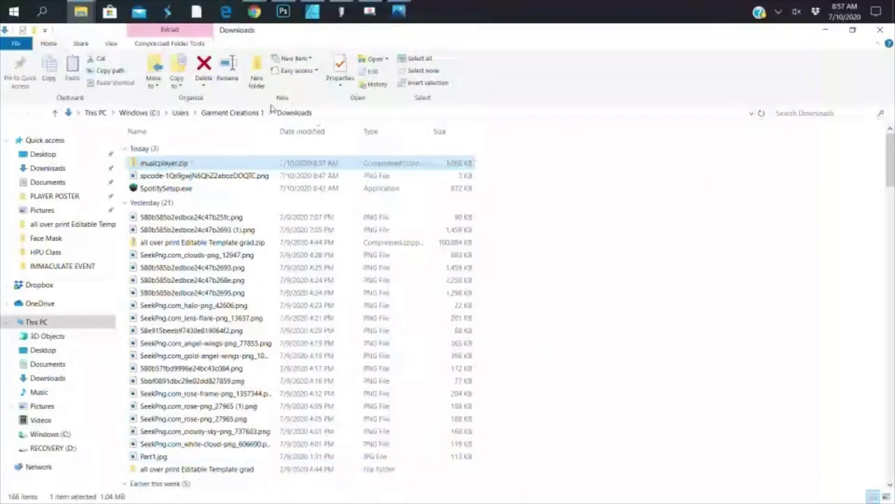
- Extract musicplayer.zip into a musicplayer folder and open the inner folder
{"action": "left_click_drag", "start_coordinate": [219, 163], "coordinate": [218, 164]}
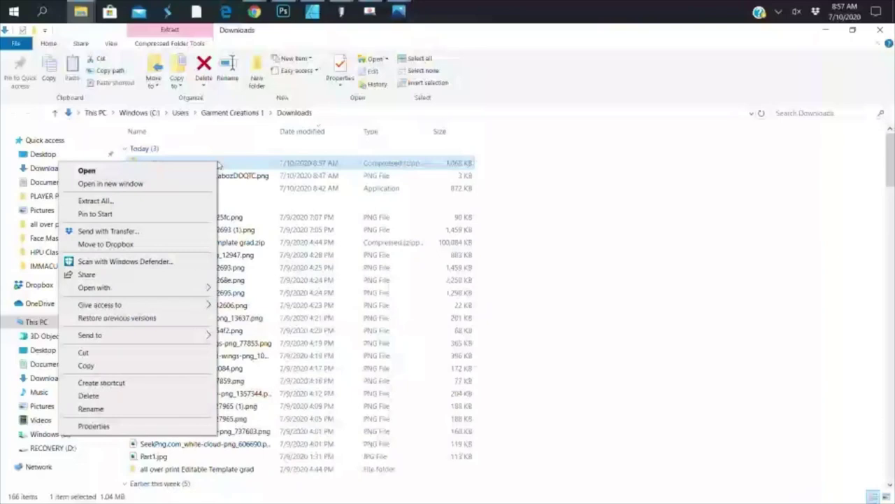
{"action": "left_click", "coordinate": [95, 201]}
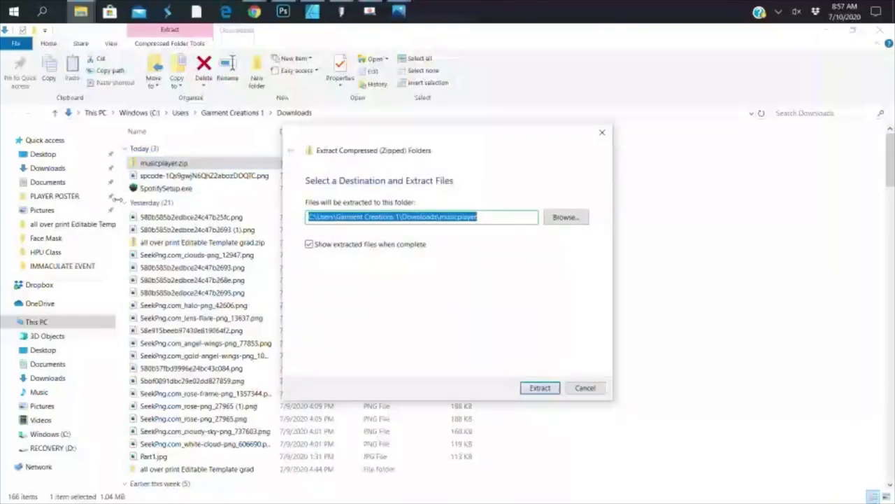
{"action": "left_click", "coordinate": [540, 388]}
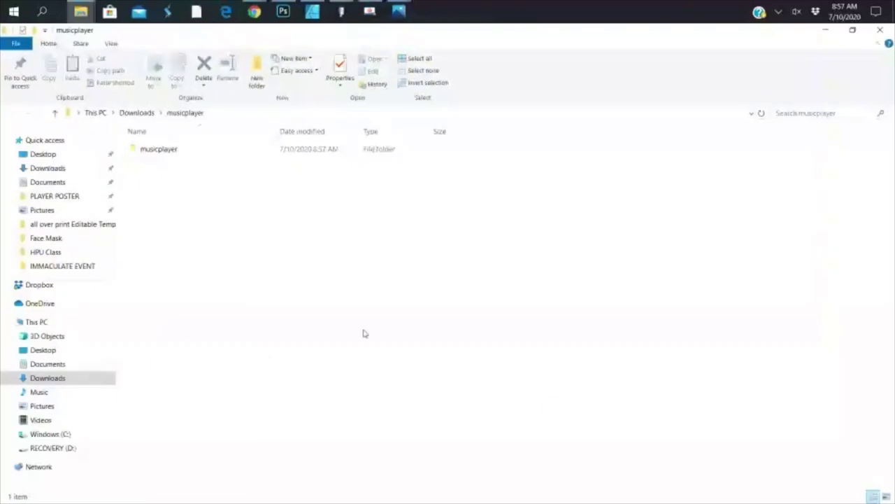
{"action": "left_click", "coordinate": [168, 152]}
{"action": "double_click", "coordinate": [168, 153]}
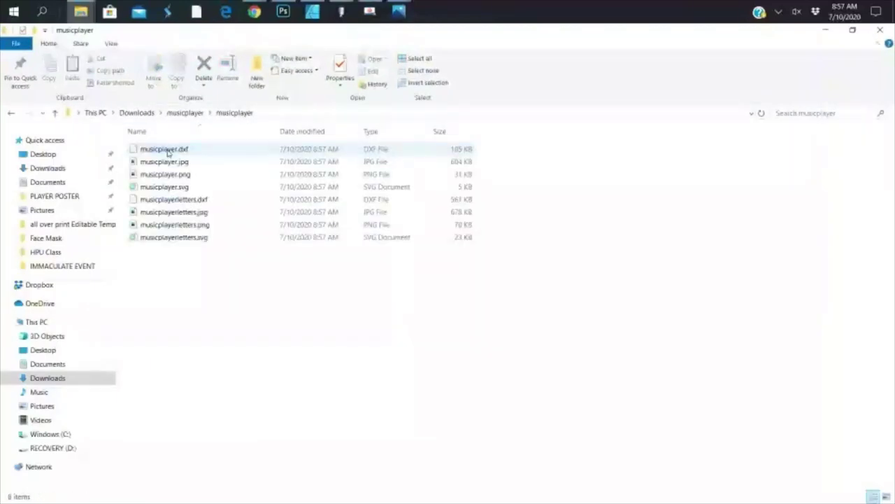
- Preview musicplayer.png, then return to the Spotify Waymaker page in the browser
{"action": "left_click", "coordinate": [167, 176]}
{"action": "double_click", "coordinate": [167, 176]}
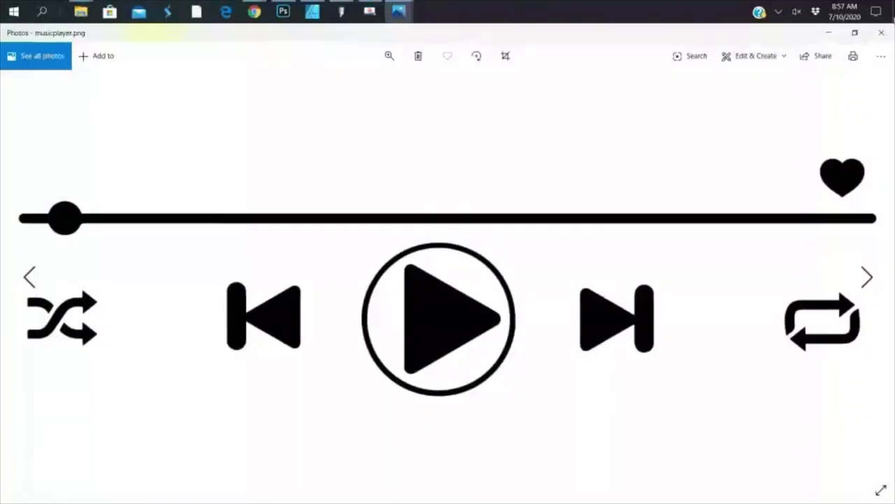
{"action": "left_click", "coordinate": [881, 32]}
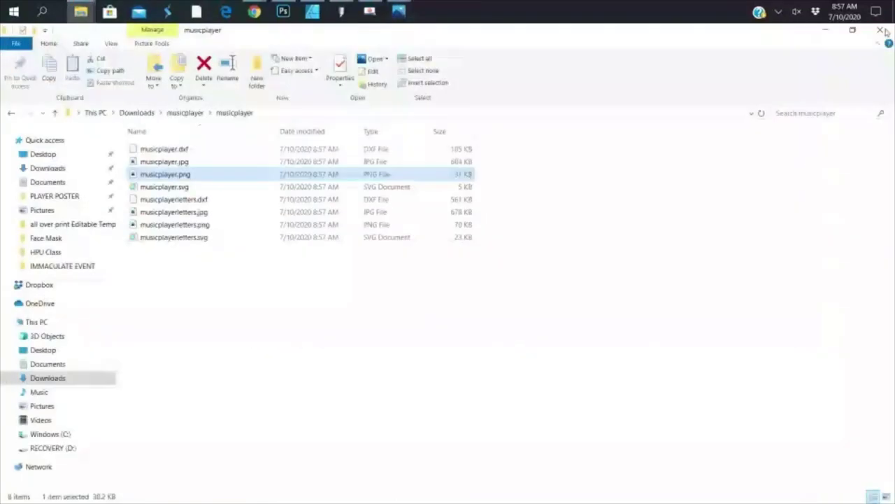
{"action": "left_click", "coordinate": [827, 35]}
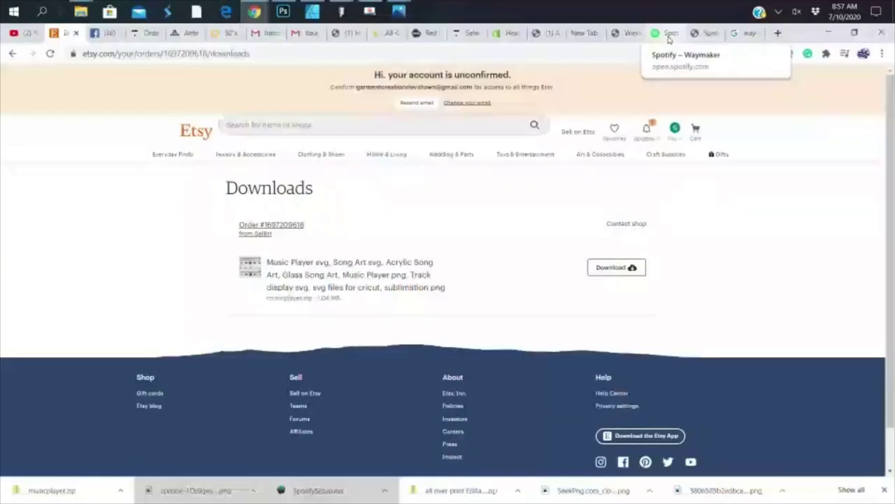
{"action": "left_click", "coordinate": [709, 34]}
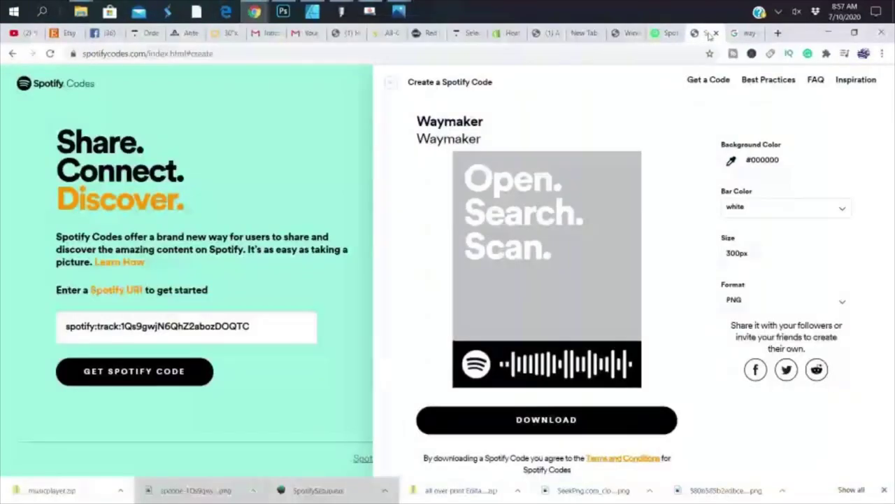
{"action": "left_click", "coordinate": [668, 35]}
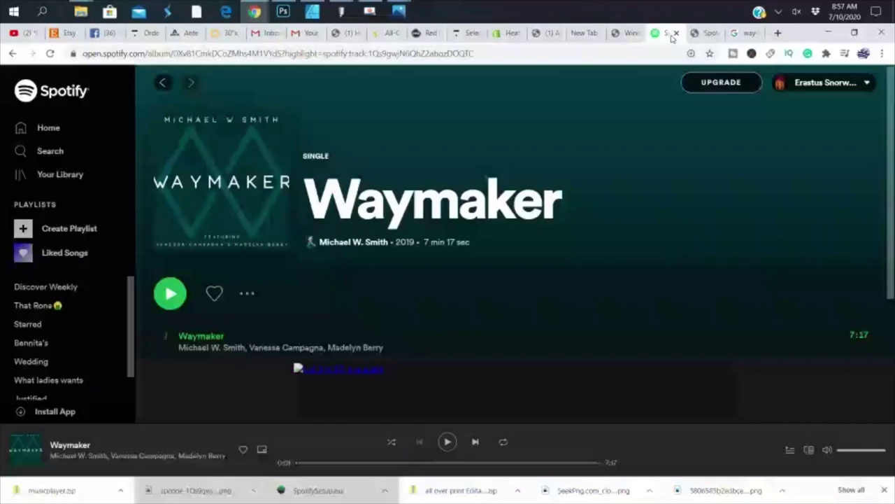
- Copy the Waymaker single page's URL from the address bar
{"action": "left_click", "coordinate": [446, 56]}
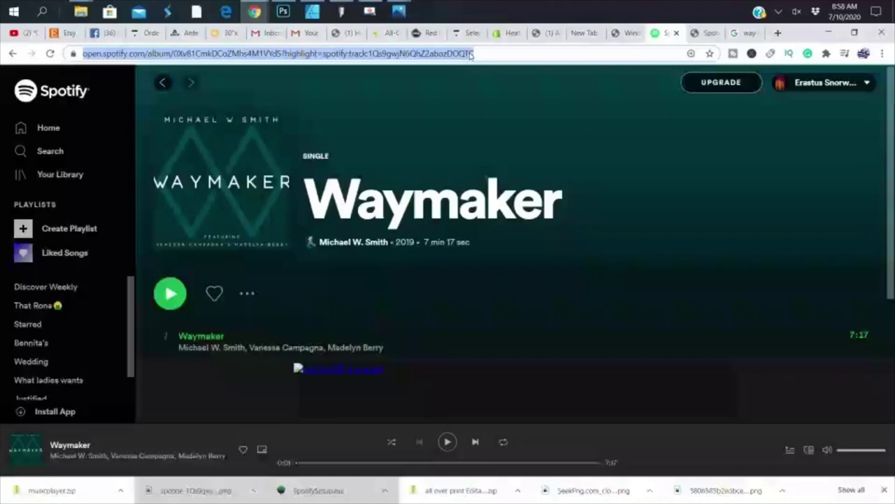
{"action": "right_click", "coordinate": [470, 56]}
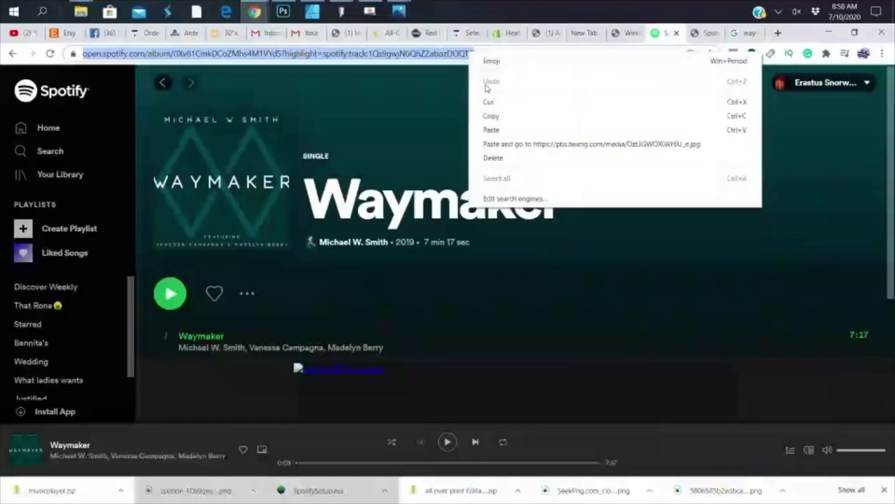
{"action": "left_click", "coordinate": [493, 117]}
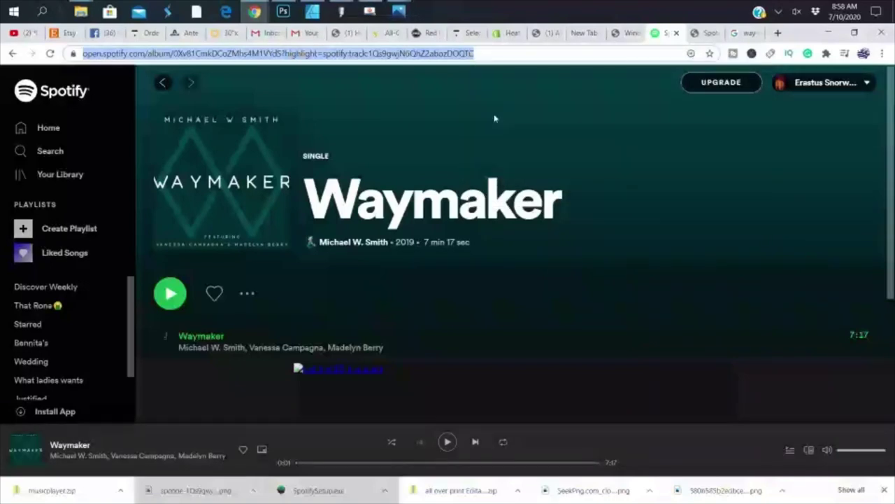
- In a new tab, search 'spotify codes' and open spotifycodes.com
{"action": "left_click", "coordinate": [777, 33]}
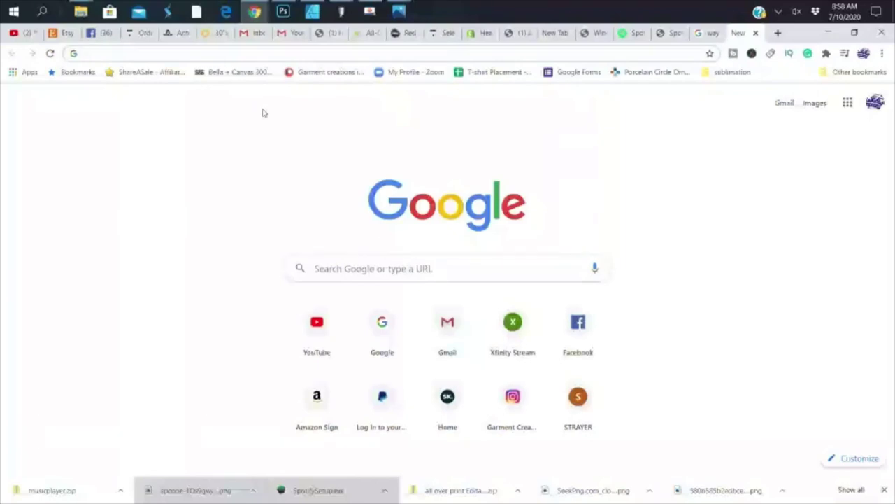
{"action": "type", "text": "spotify.com"}
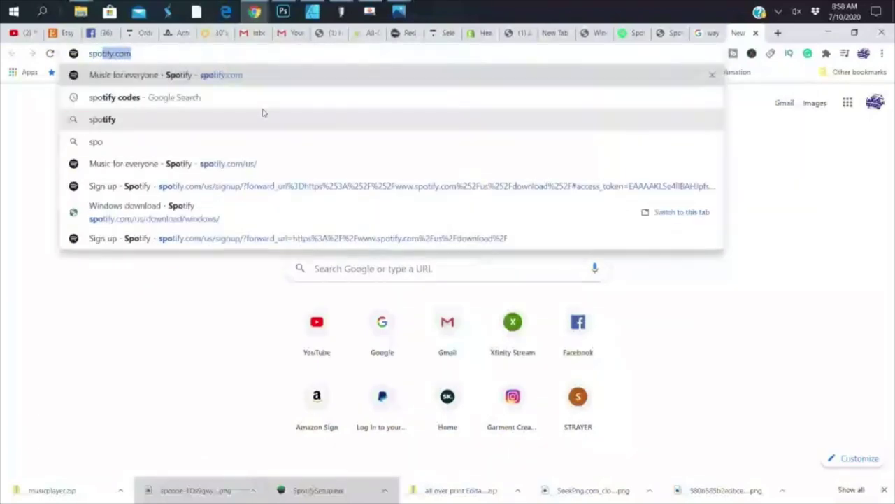
{"action": "left_click", "coordinate": [154, 102]}
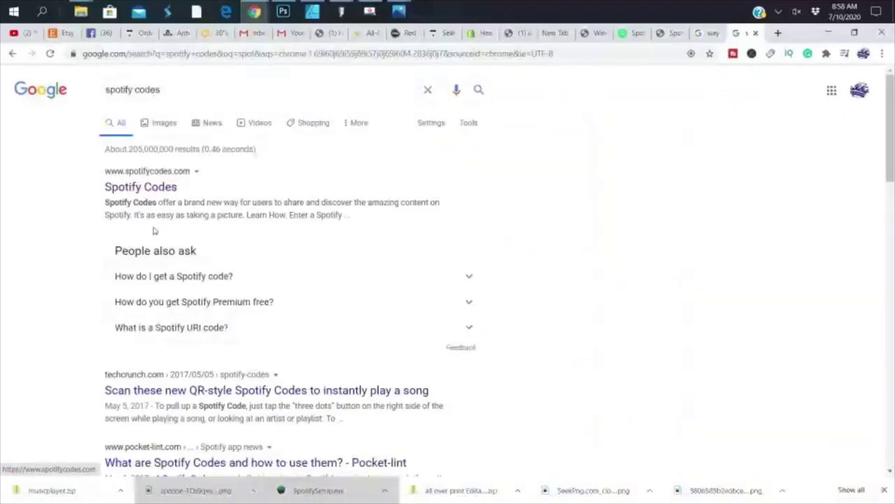
{"action": "left_click", "coordinate": [140, 187]}
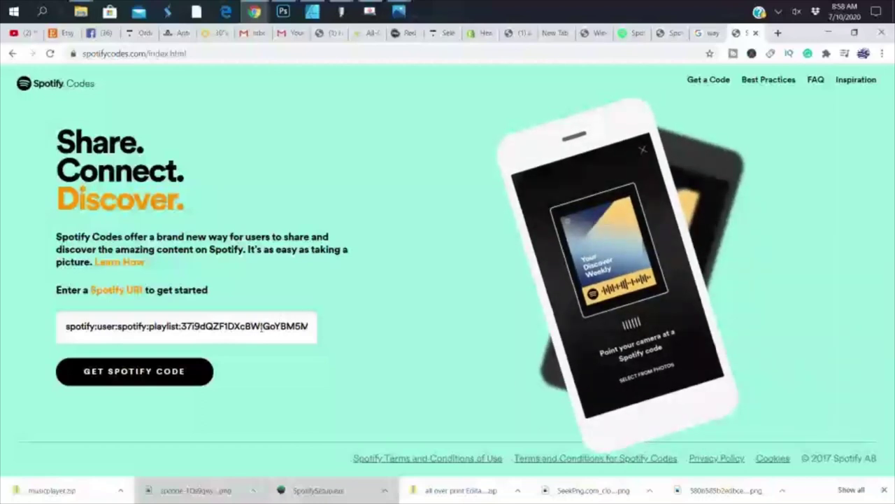
- Replace the sample URI with the Waymaker link, generate the code, and view the downloaded PNG
{"action": "key", "text": "ctrl+a"}
{"action": "type", "text": "spotify:track:1Qs9gwjN6QhZ2abozDOQTC"}
{"action": "key", "text": "Return"}
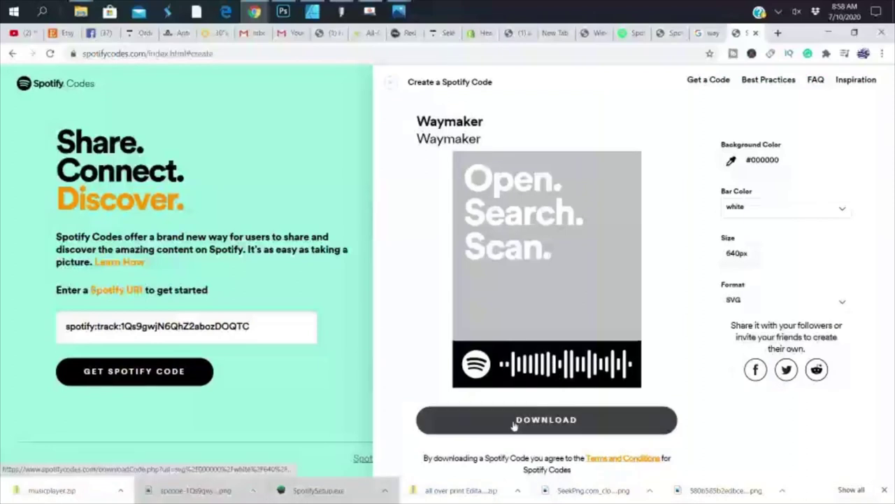
{"action": "left_click", "coordinate": [203, 494]}
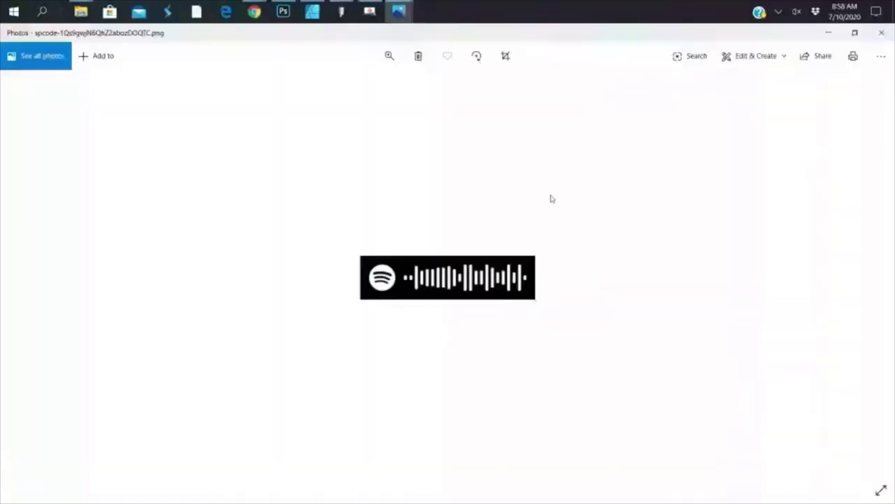
{"action": "left_click", "coordinate": [829, 33]}
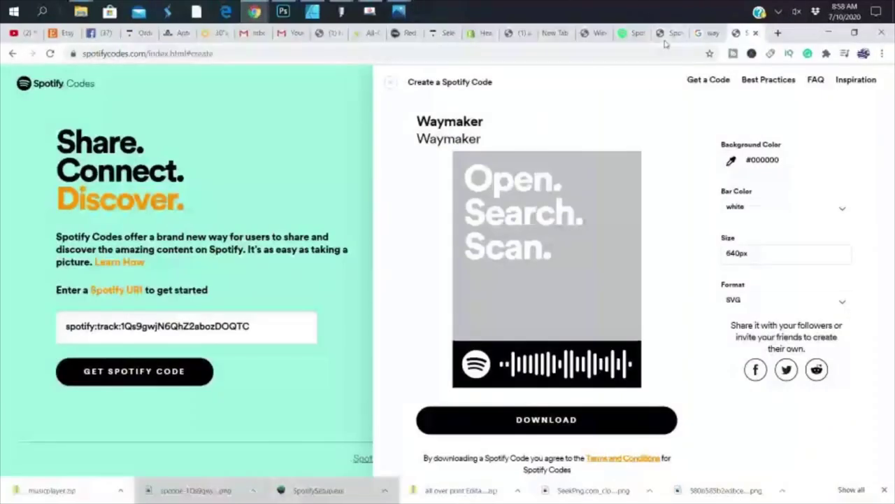
- Save the Michael W Smith Awaken cover from Google Images as a JPG in Downloads
{"action": "left_click", "coordinate": [711, 36]}
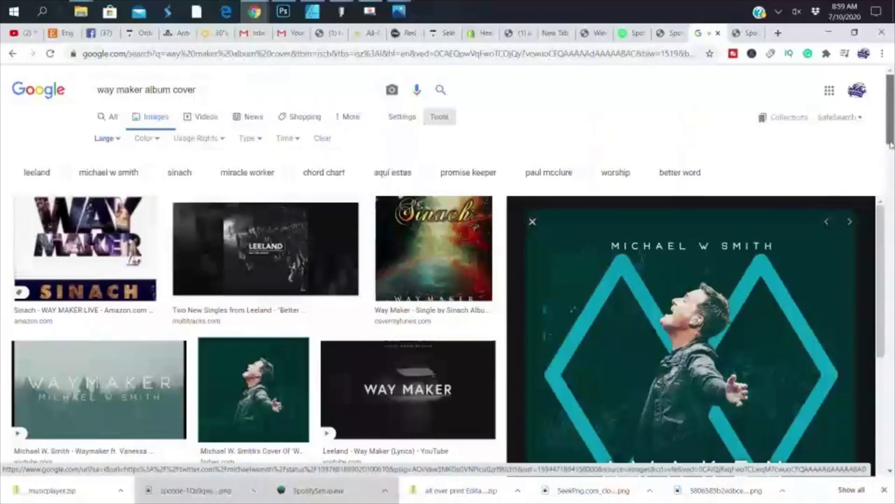
{"action": "scroll", "coordinate": [796, 264], "scroll_direction": "down", "scroll_amount": 2}
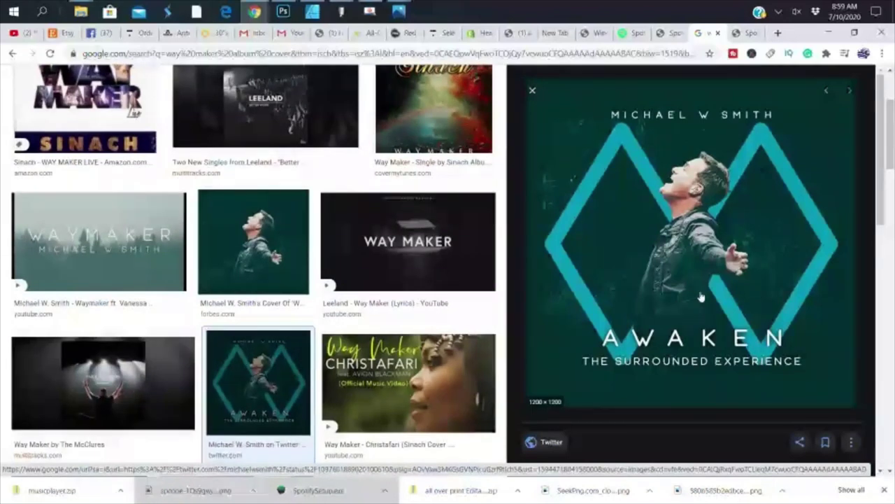
{"action": "right_click", "coordinate": [701, 297]}
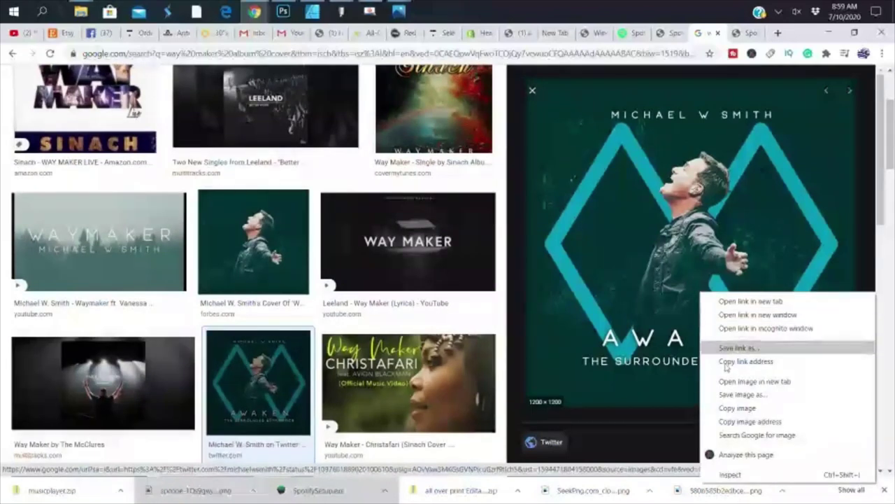
{"action": "left_click", "coordinate": [742, 396]}
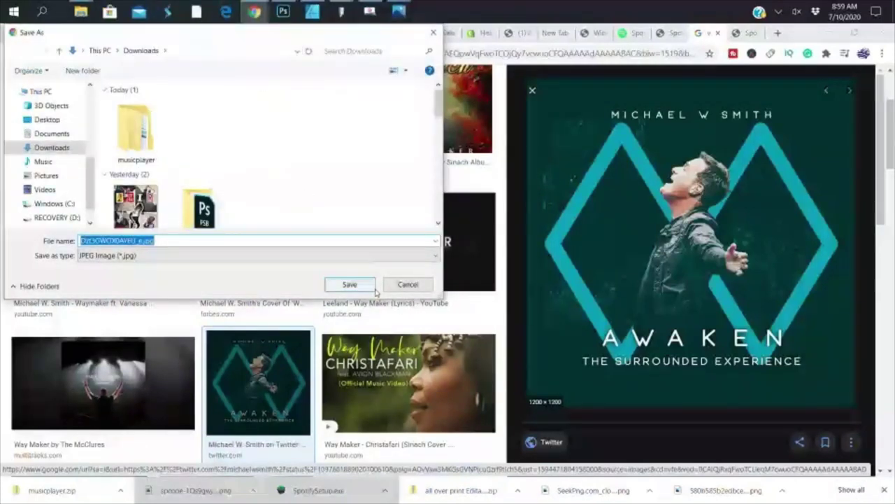
{"action": "left_click", "coordinate": [356, 287]}
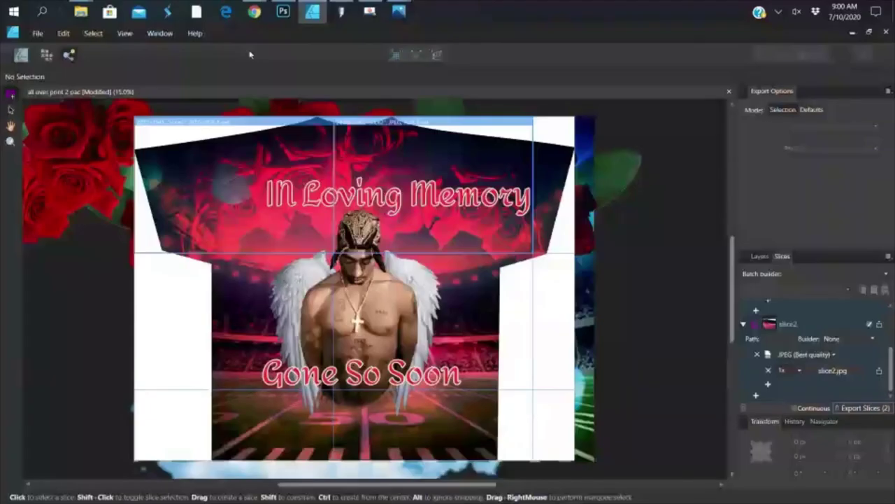
{"action": "left_click", "coordinate": [312, 11]}
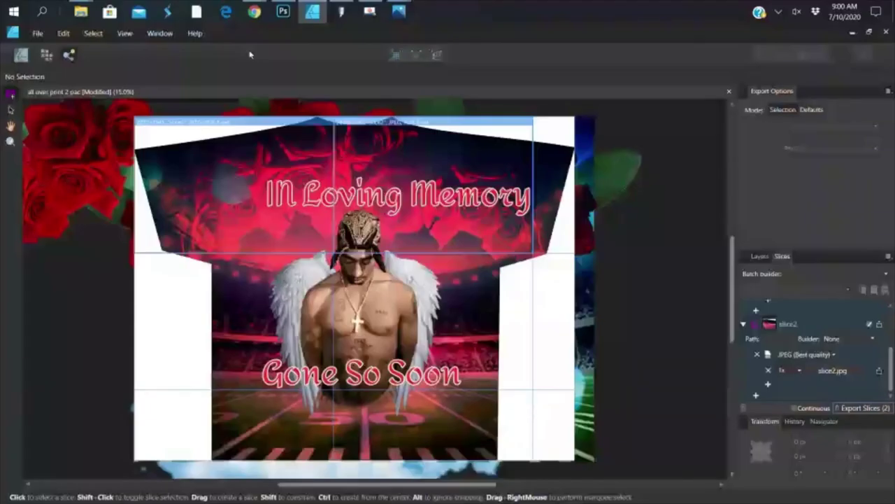
- Create an Untitled document from File > New using the 8.5 × 11 in, 300 DPI Print preset
{"action": "left_click", "coordinate": [37, 33]}
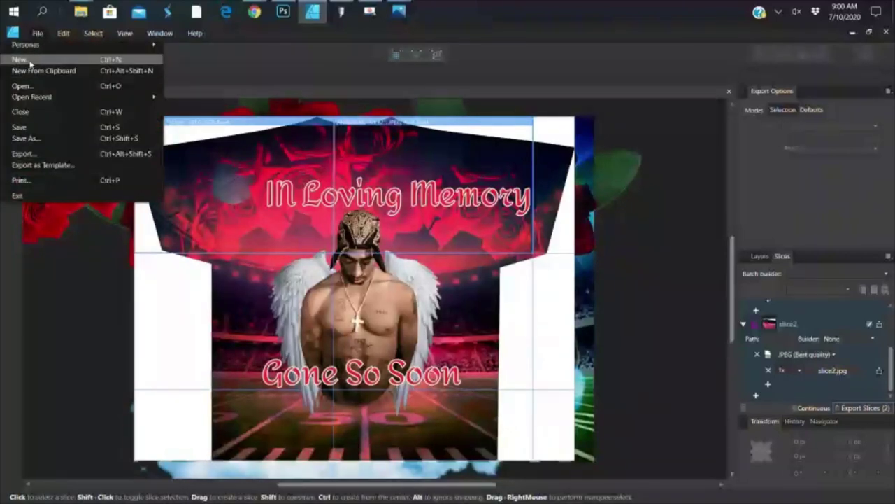
{"action": "left_click", "coordinate": [32, 62]}
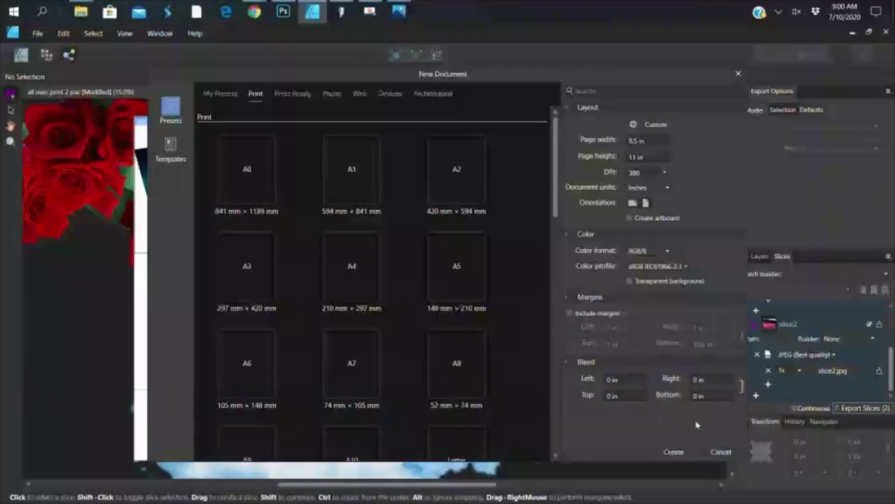
{"action": "left_click", "coordinate": [677, 453]}
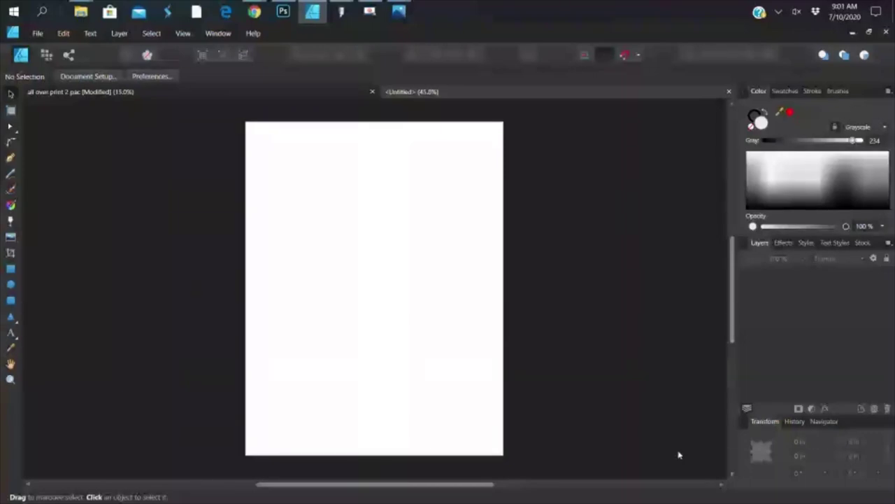
- Use File > Place to load Dzt3GWOX0AY6U_e.jpg from the Downloads folder
{"action": "left_click", "coordinate": [38, 35]}
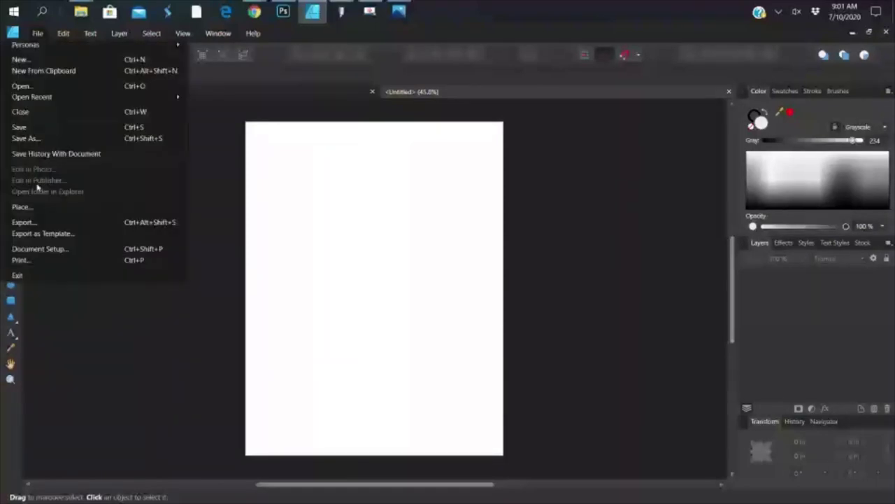
{"action": "left_click", "coordinate": [28, 209]}
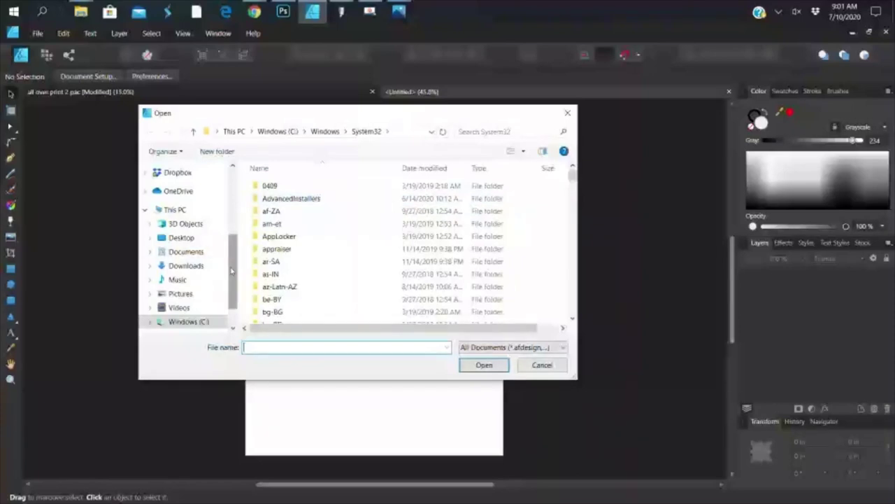
{"action": "scroll", "coordinate": [203, 200], "scroll_direction": "up", "scroll_amount": 4}
{"action": "left_click", "coordinate": [201, 203]}
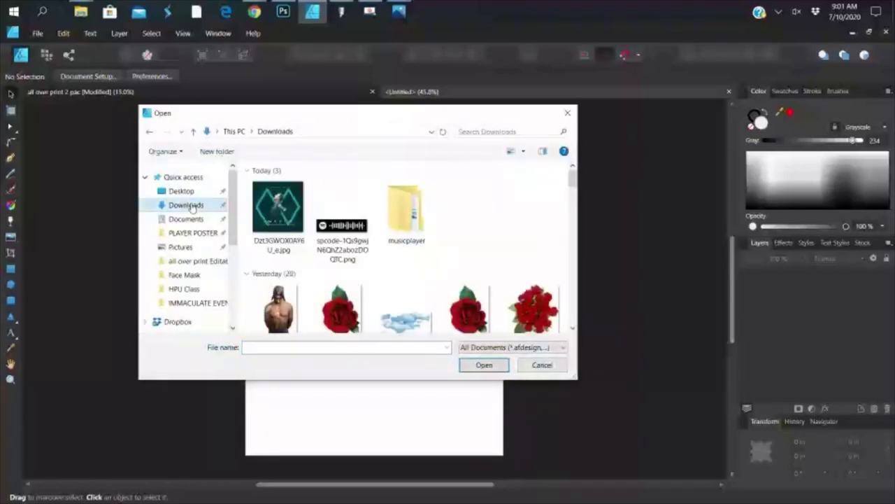
{"action": "left_click", "coordinate": [279, 224]}
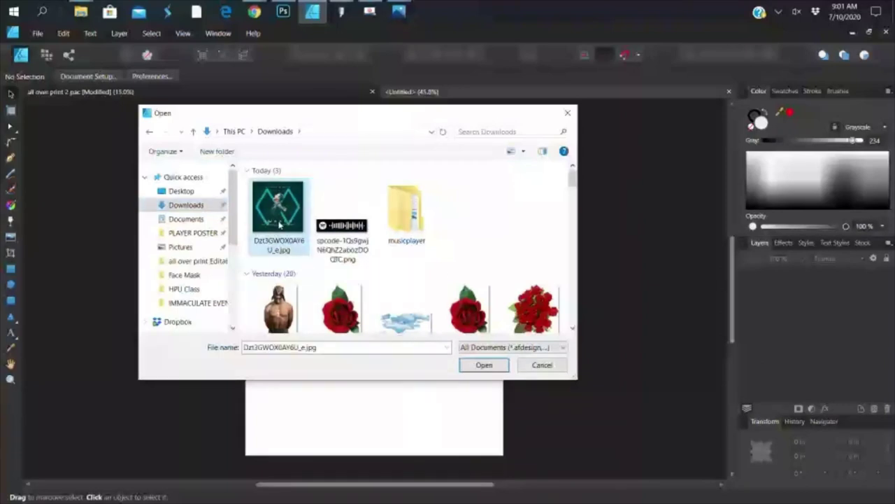
{"action": "left_click", "coordinate": [485, 367]}
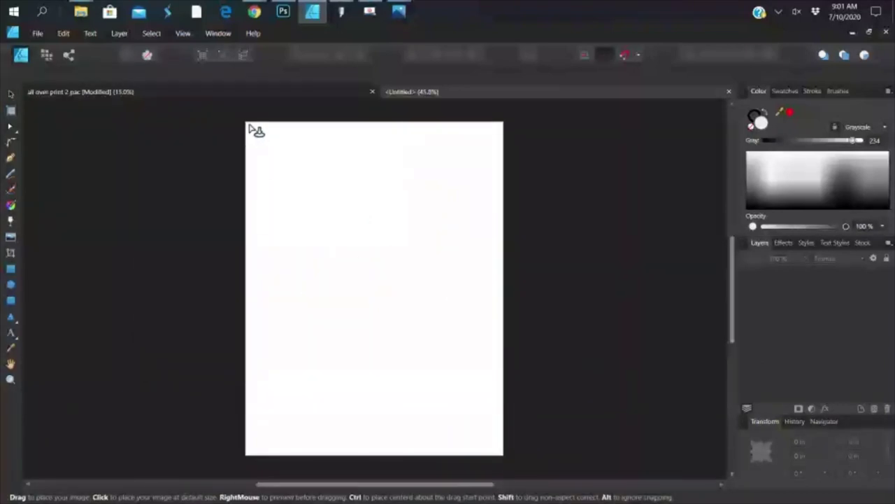
- Place the album cover at the page's top-left, widen it to 8.5 in, and shorten it to about 7.95 in
{"action": "left_click_drag", "start_coordinate": [247, 124], "coordinate": [508, 295]}
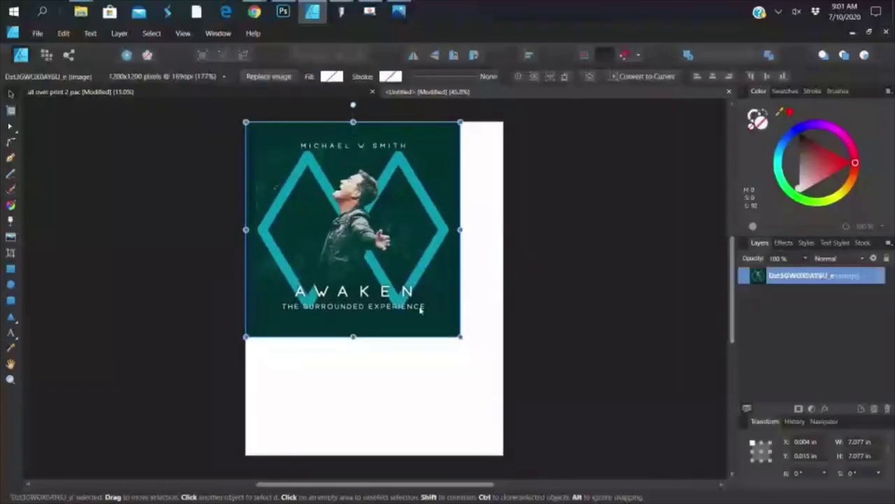
{"action": "left_click_drag", "start_coordinate": [461, 334], "coordinate": [509, 373]}
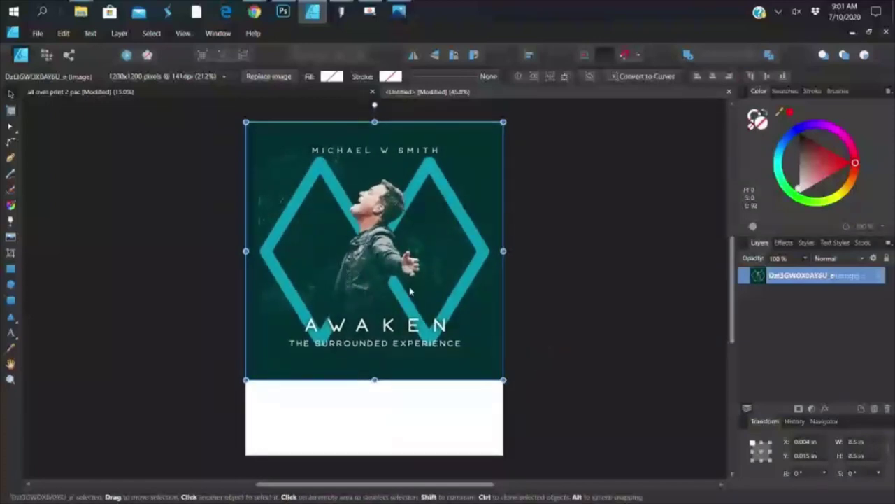
{"action": "left_click_drag", "start_coordinate": [375, 380], "coordinate": [394, 349]}
{"action": "left_click", "coordinate": [444, 436]}
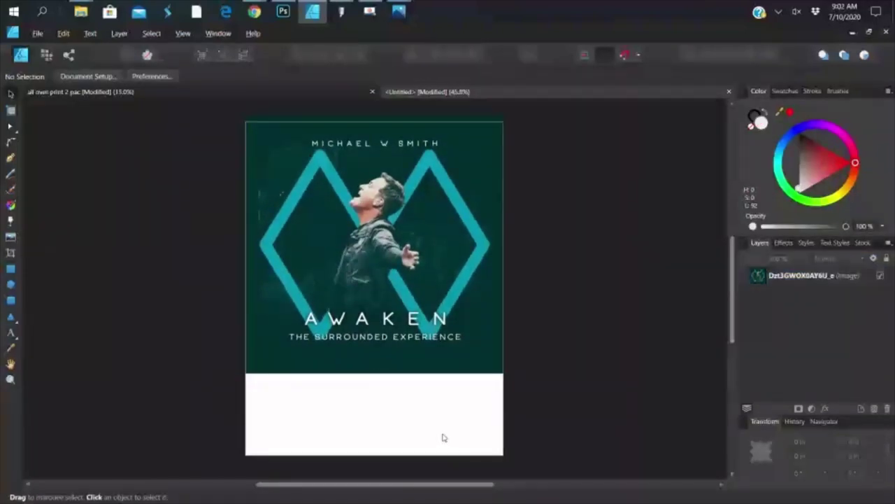